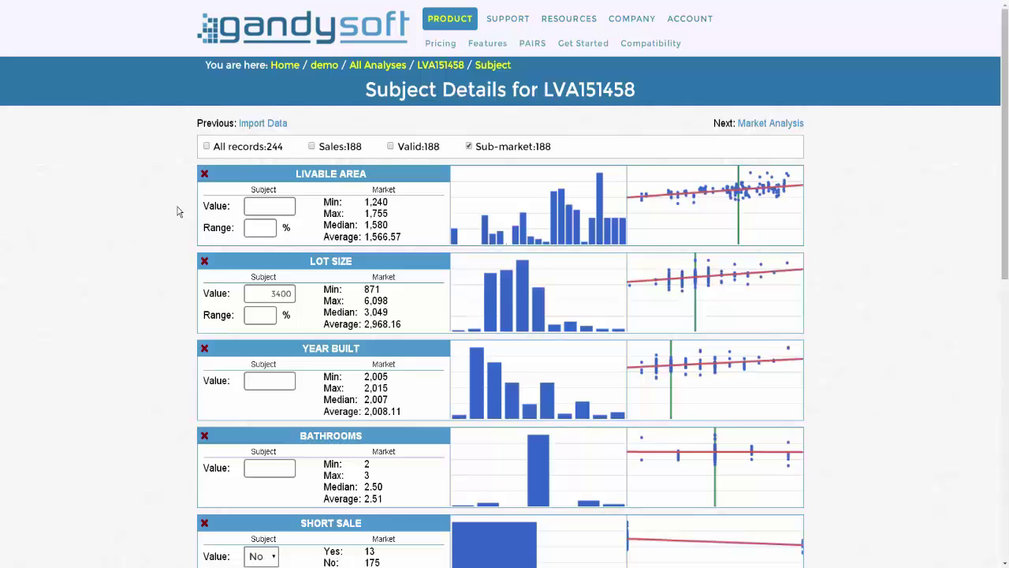
Enter the subject's values: Livable Area 1575, Year Built 2011 and Bathrooms 2.5
{"action": "left_click", "coordinate": [272, 206]}
{"action": "type", "text": "1575"}
{"action": "key", "text": "Tab"}
{"action": "key", "text": "Tab"}
{"action": "key", "text": "Tab"}
{"action": "key", "text": "Tab"}
{"action": "type", "text": "2011"}
{"action": "key", "text": "Tab"}
{"action": "type", "text": "2.5"}
Set the subject's Gated value to Yes
{"action": "scroll", "coordinate": [272, 206], "scroll_direction": "down", "scroll_amount": 1}
{"action": "scroll", "coordinate": [272, 315], "scroll_direction": "down", "scroll_amount": 4}
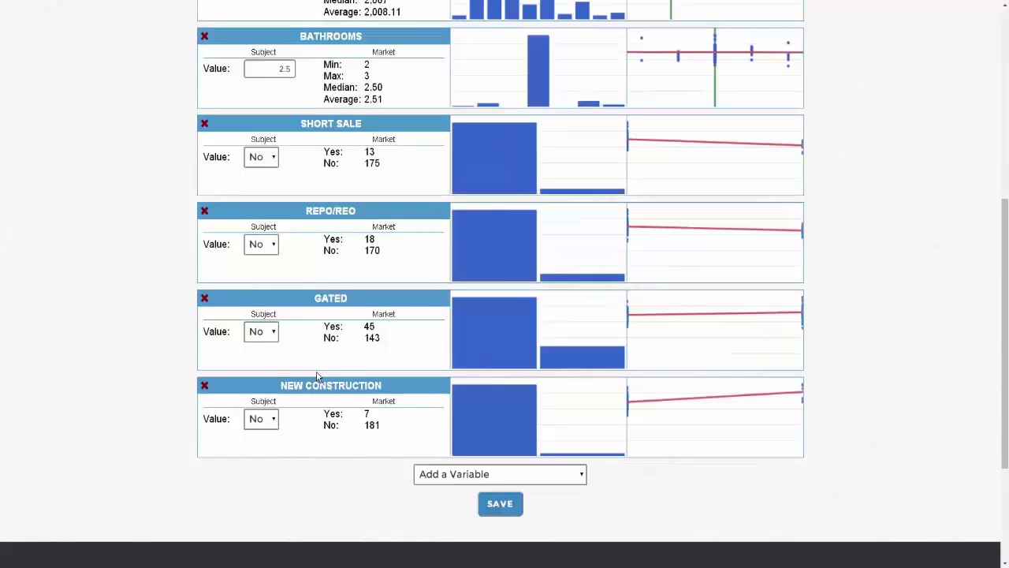
{"action": "left_click", "coordinate": [268, 332]}
{"action": "left_click", "coordinate": [260, 349]}
Add the Spa variable to the subject details and set its value to Yes
{"action": "left_click", "coordinate": [581, 473]}
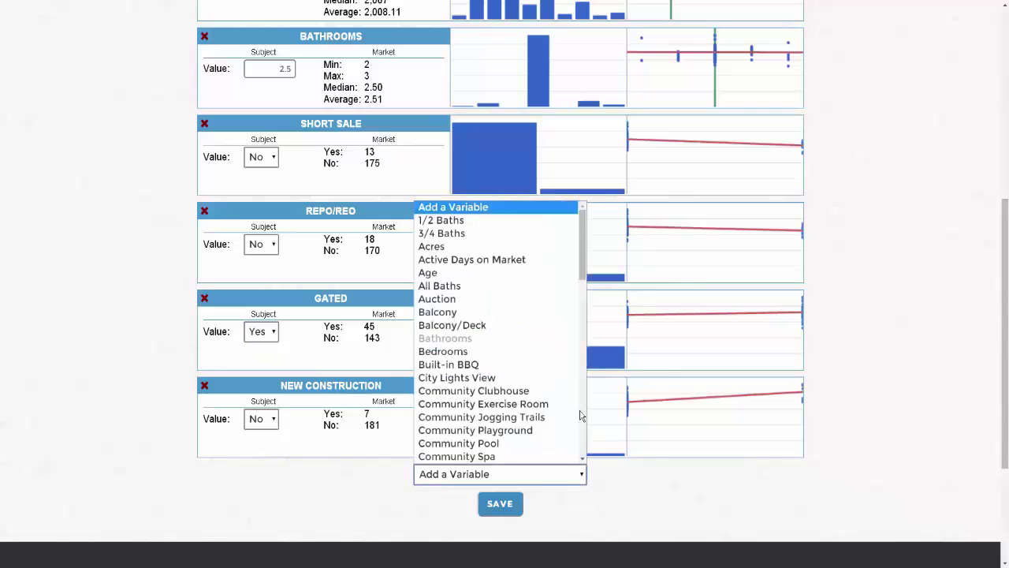
{"action": "scroll", "coordinate": [581, 415], "scroll_direction": "down", "scroll_amount": 6}
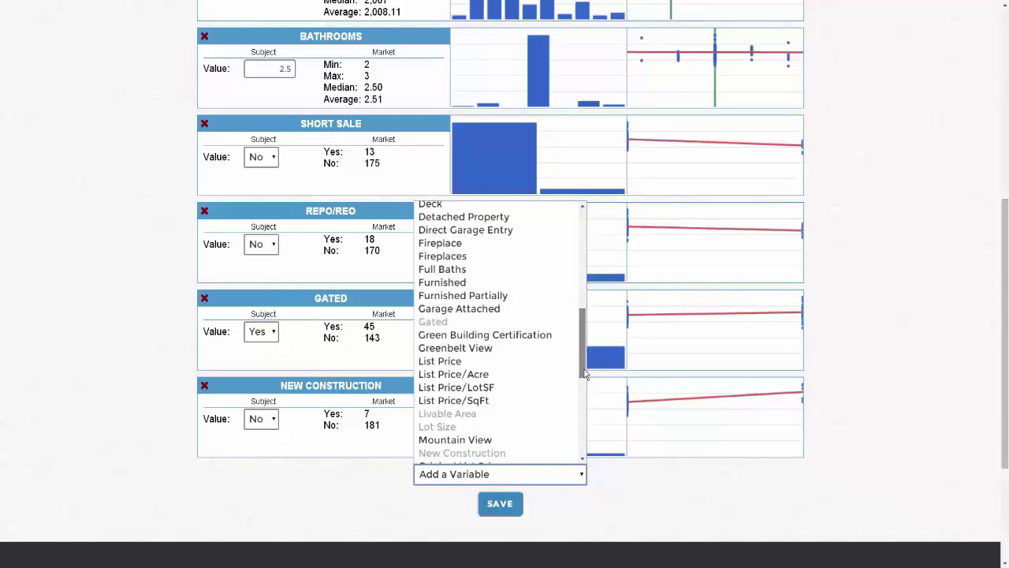
{"action": "left_click_drag", "start_coordinate": [584, 373], "coordinate": [585, 429]}
{"action": "scroll", "coordinate": [492, 408], "scroll_direction": "down", "scroll_amount": 3}
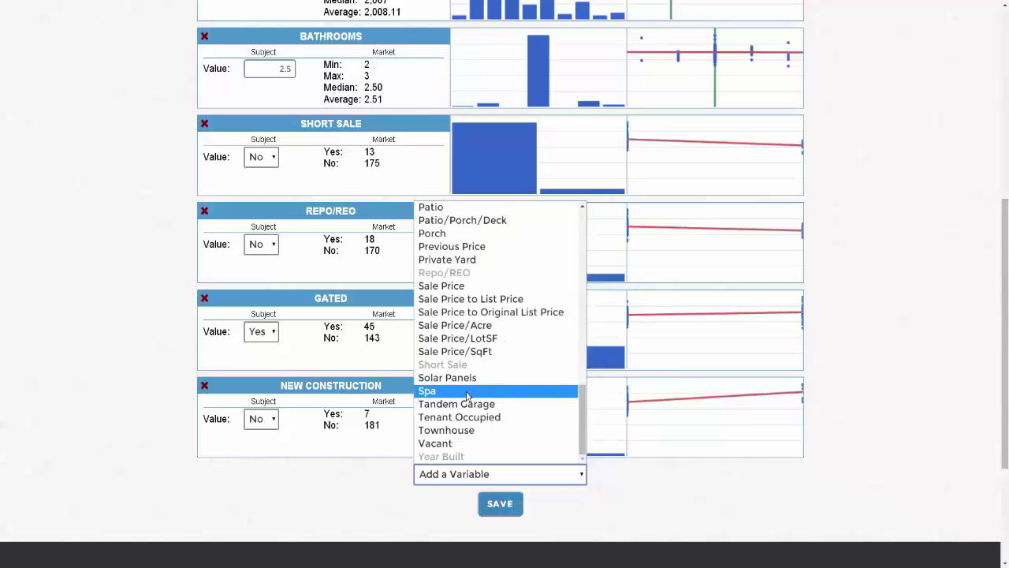
{"action": "left_click", "coordinate": [467, 392]}
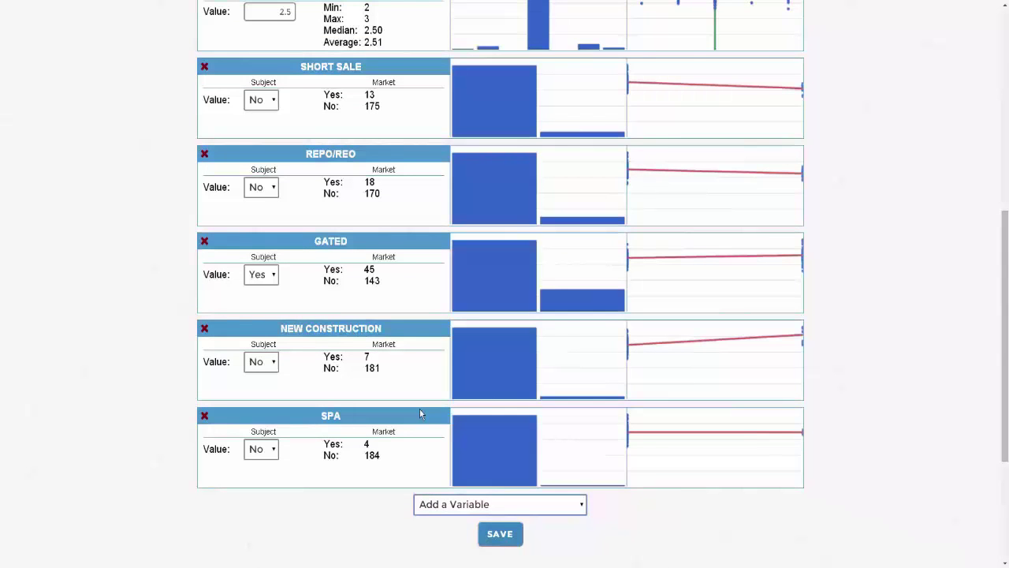
{"action": "scroll", "coordinate": [313, 381], "scroll_direction": "down", "scroll_amount": 2}
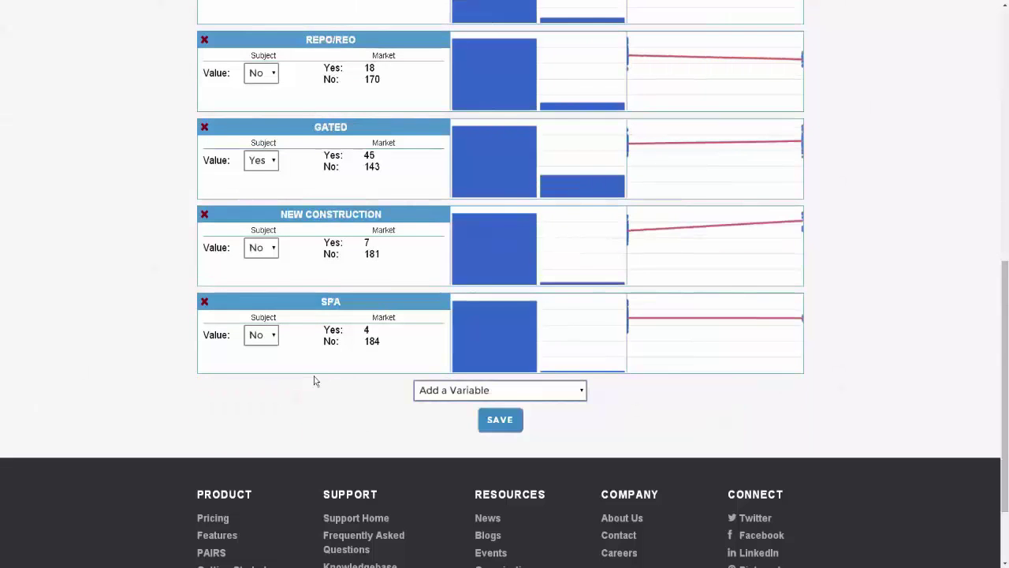
{"action": "left_click", "coordinate": [268, 336]}
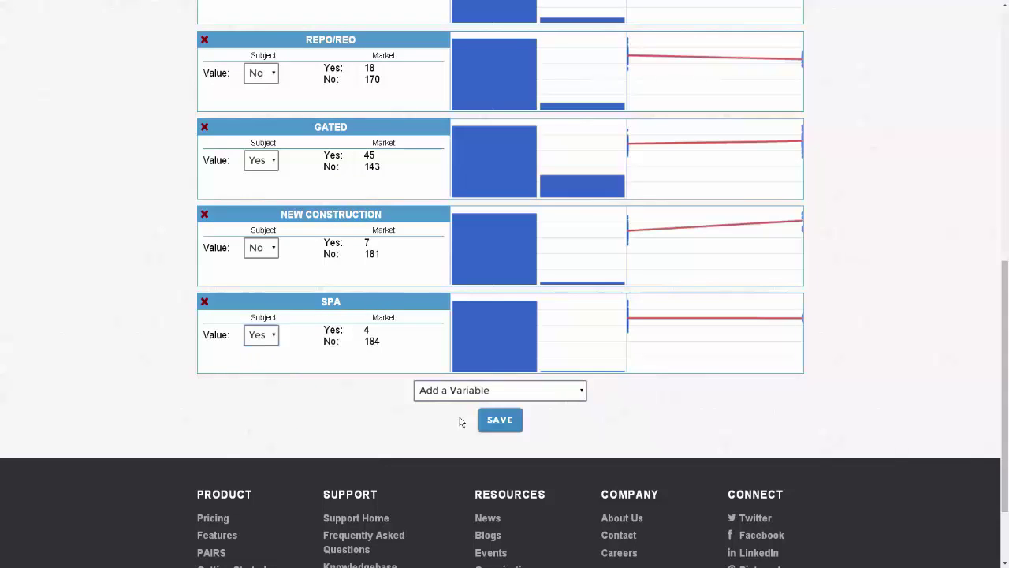
Save the subject details and remove the Spa variable from the list
{"action": "left_click", "coordinate": [497, 422]}
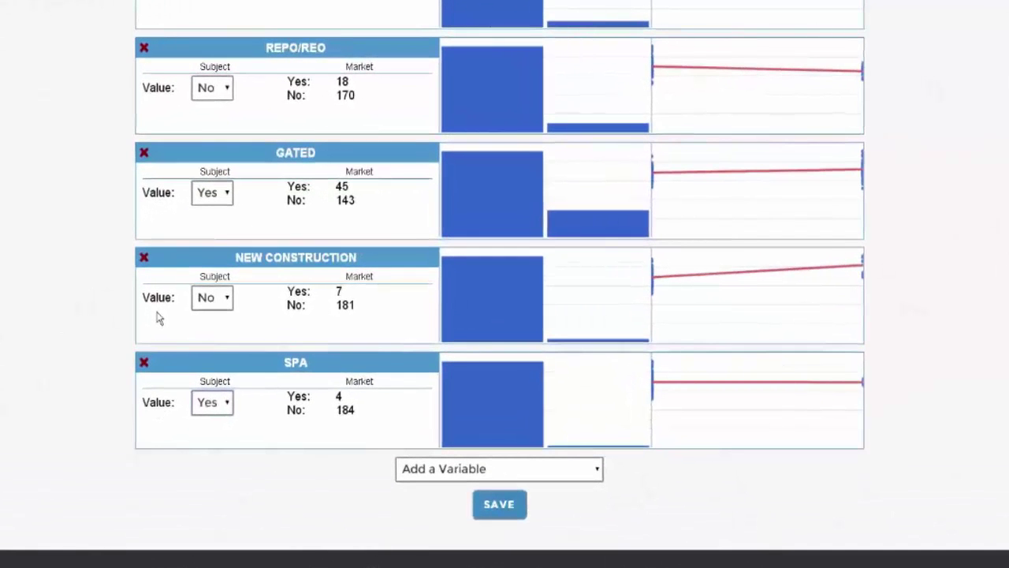
{"action": "left_click", "coordinate": [143, 363]}
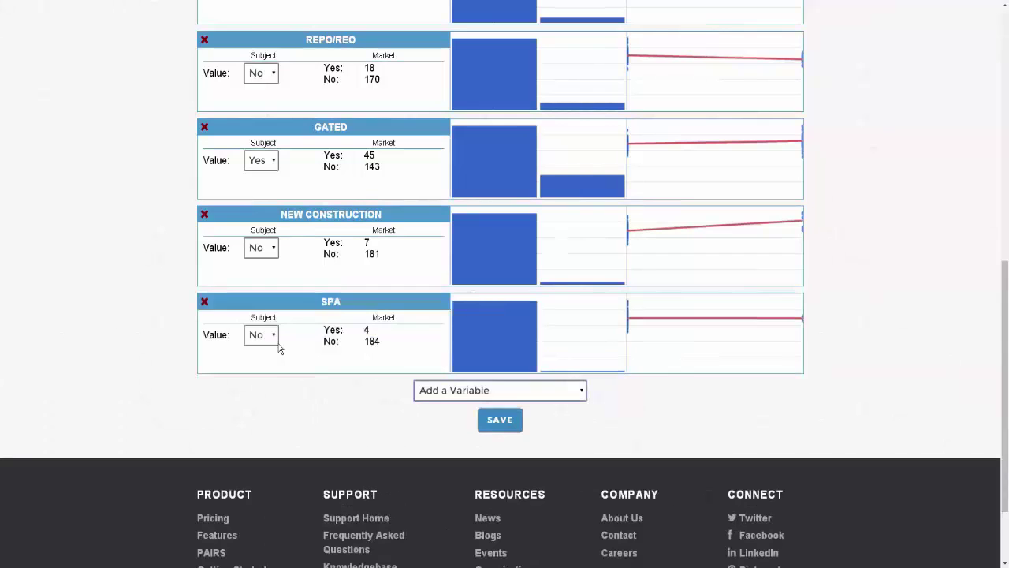
{"action": "left_click", "coordinate": [261, 335]}
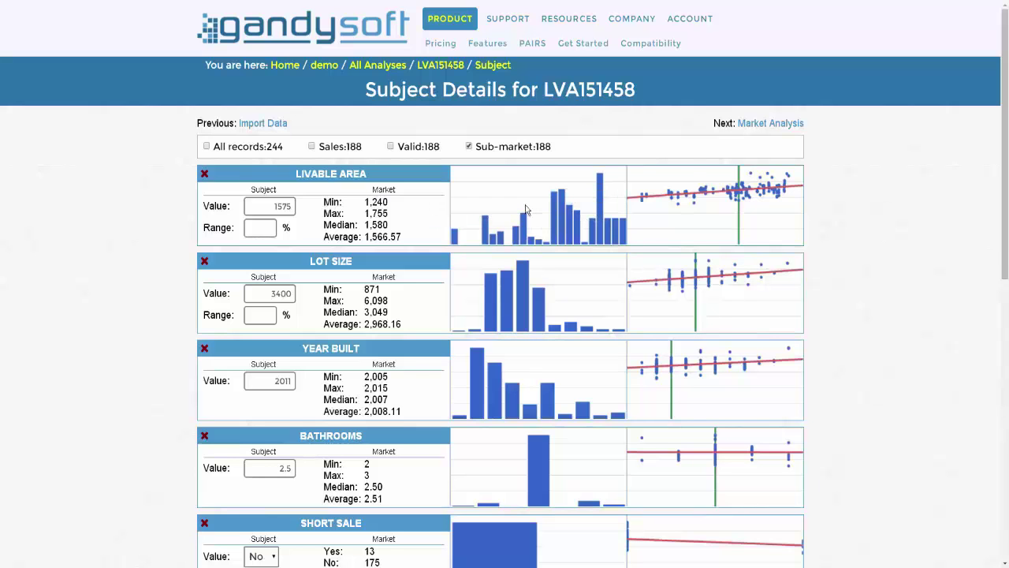
View the enlarged Livable Area histogram, inspect the frequency of individual columns, and close it
{"action": "left_click", "coordinate": [526, 210]}
{"action": "mouse_move", "coordinate": [568, 299]}
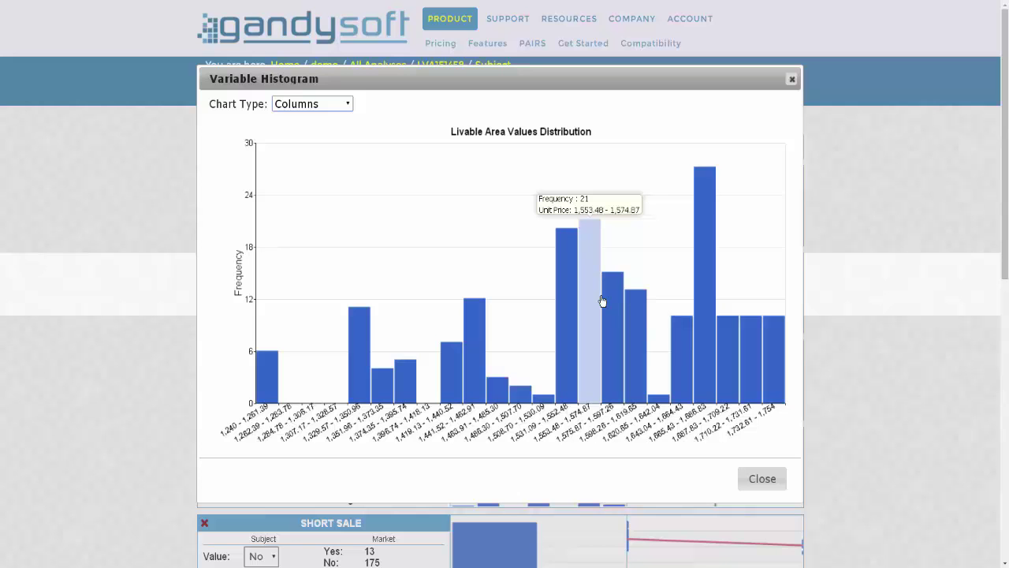
{"action": "left_click", "coordinate": [762, 480]}
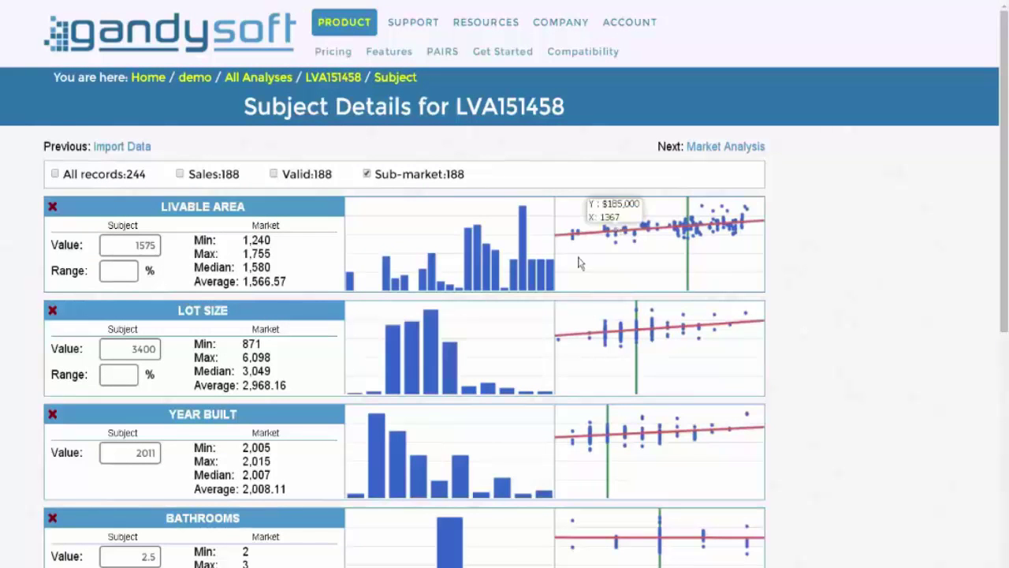
Inspect sale points on the Livable Area scatter plot and examine the regression equation in its enlarged chart
{"action": "mouse_move", "coordinate": [736, 224]}
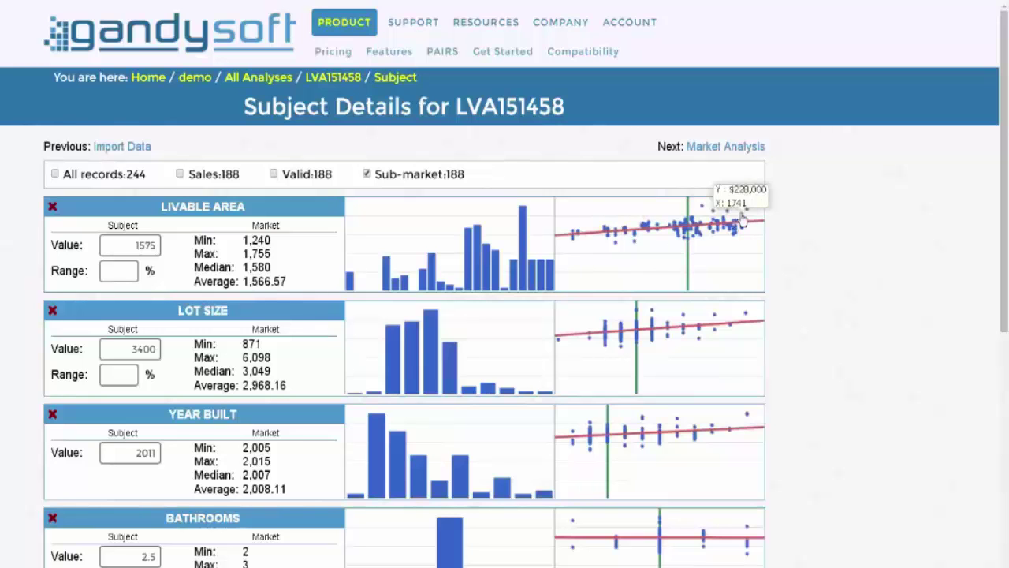
{"action": "scroll", "coordinate": [587, 449], "scroll_direction": "down", "scroll_amount": 3}
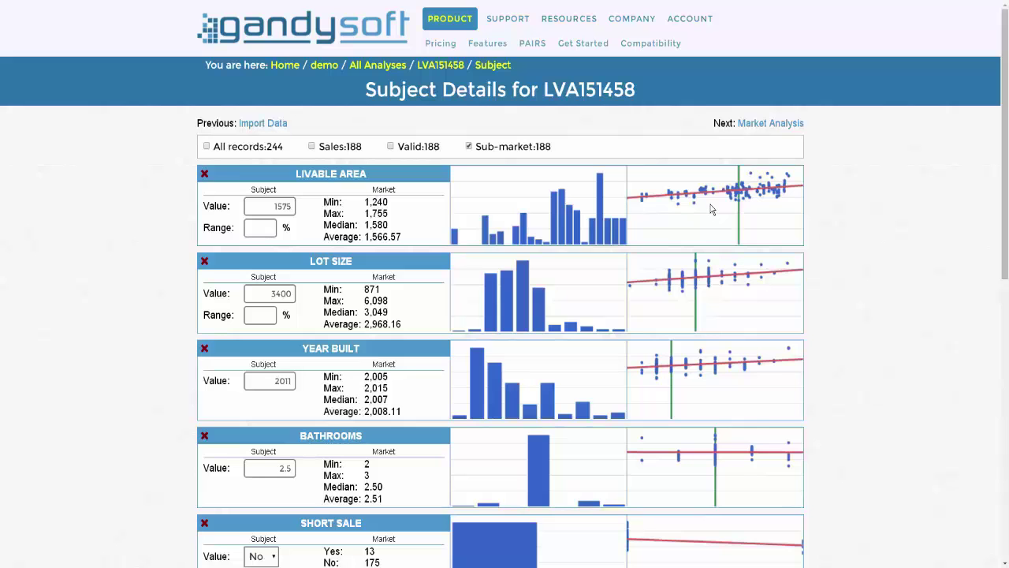
{"action": "left_click", "coordinate": [712, 208]}
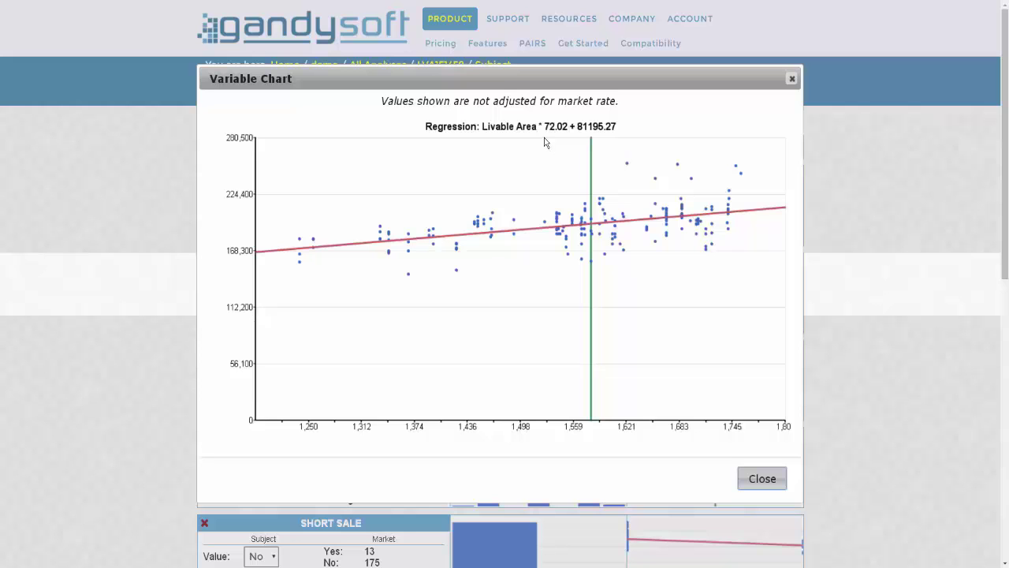
{"action": "left_click", "coordinate": [761, 478]}
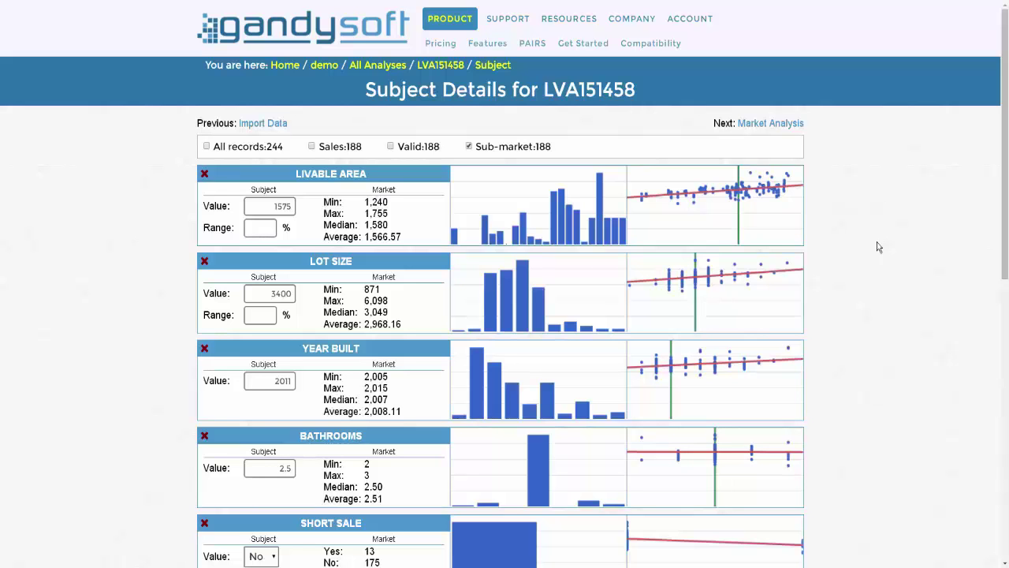
Examine the Bathrooms scatter plot and its trend line
{"action": "scroll", "coordinate": [878, 246], "scroll_direction": "down", "scroll_amount": 3}
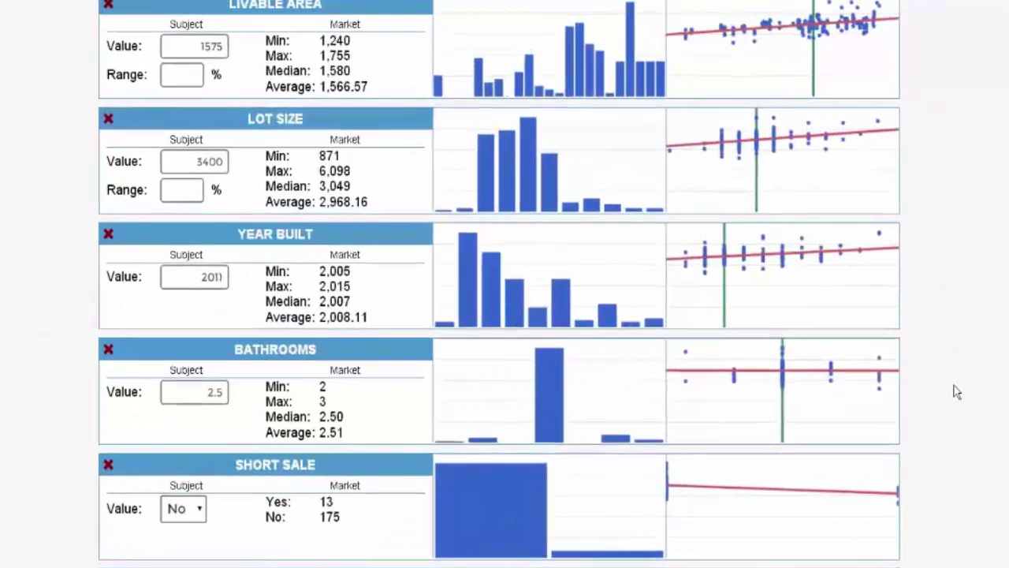
{"action": "mouse_move", "coordinate": [806, 382]}
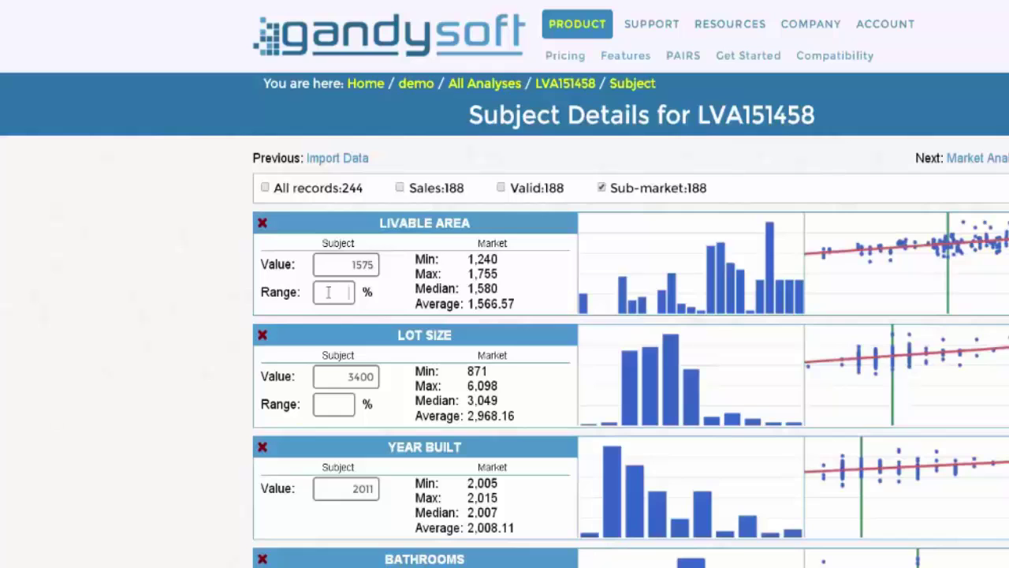
Limit the sub-market by setting the Livable Area range to 10%
{"action": "type", "text": "10"}
{"action": "key", "text": "Tab"}
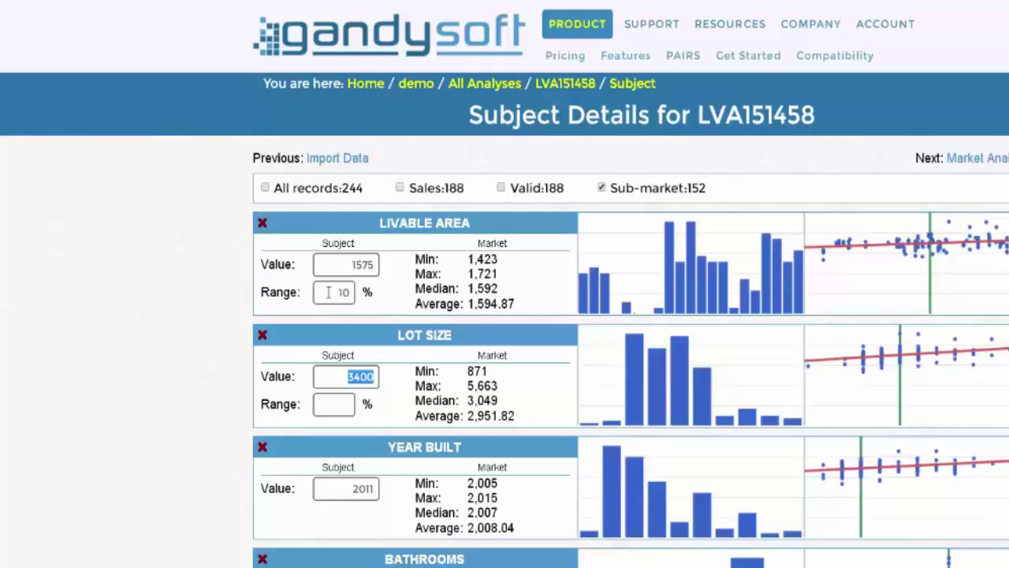
{"action": "mouse_move", "coordinate": [926, 264]}
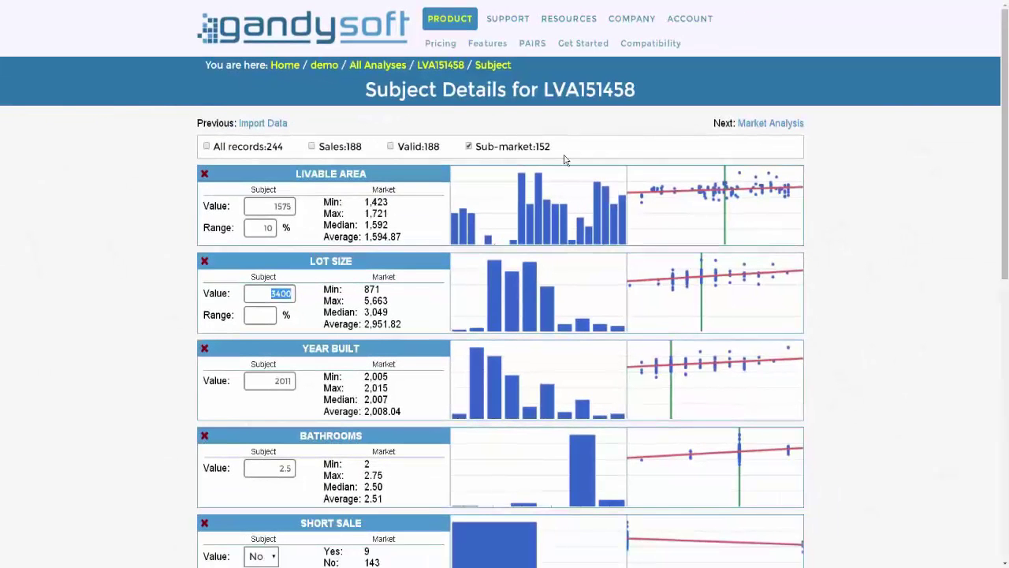
Check the regression equation in the enlarged Livable Area chart, close it, and clear the Livable Area range
{"action": "left_click", "coordinate": [678, 179]}
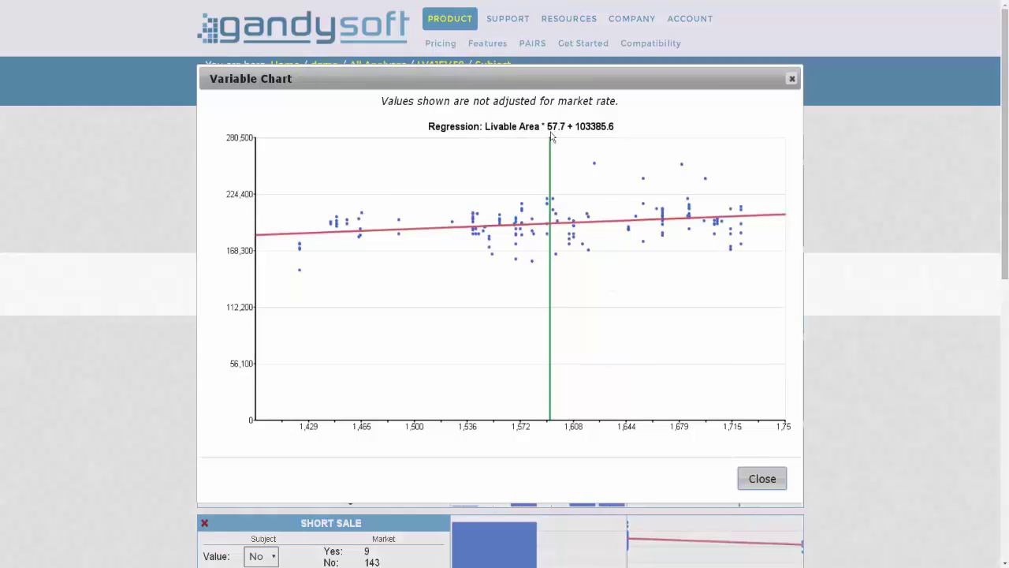
{"action": "key", "text": "Escape"}
{"action": "left_click", "coordinate": [253, 226]}
{"action": "key", "text": "Tab"}
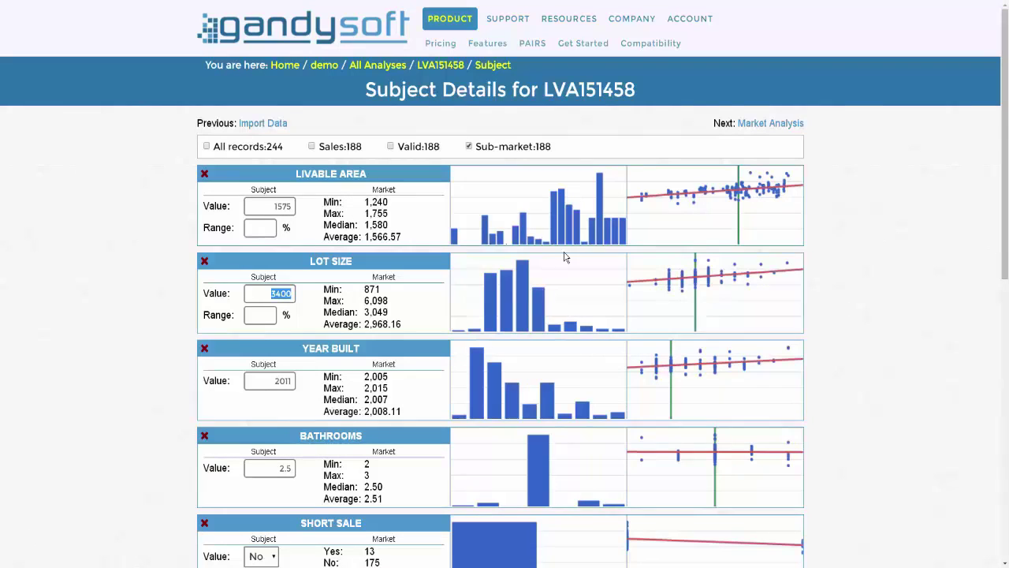
{"action": "scroll", "coordinate": [564, 257], "scroll_direction": "down", "scroll_amount": 2}
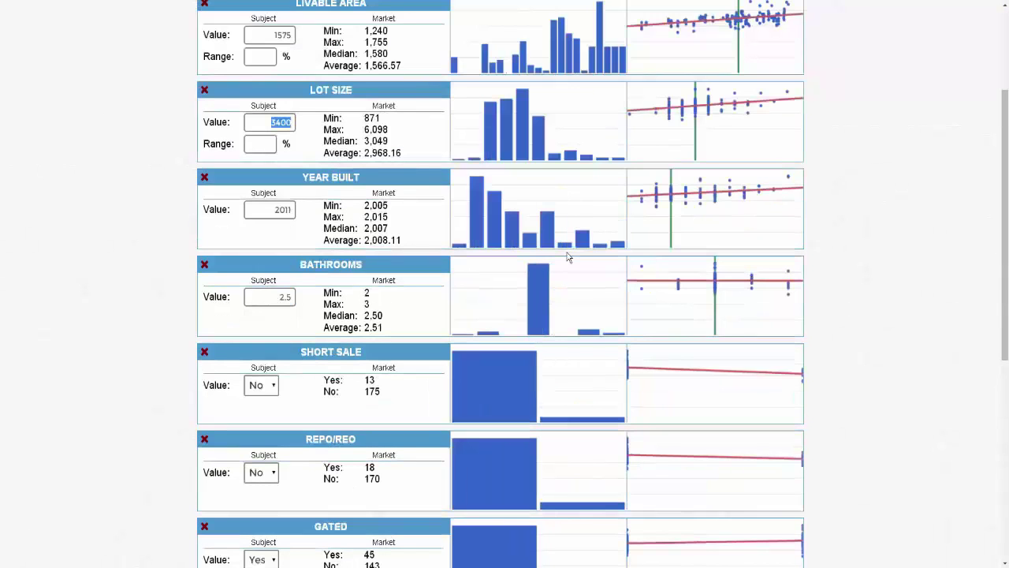
{"action": "scroll", "coordinate": [567, 257], "scroll_direction": "down", "scroll_amount": 5}
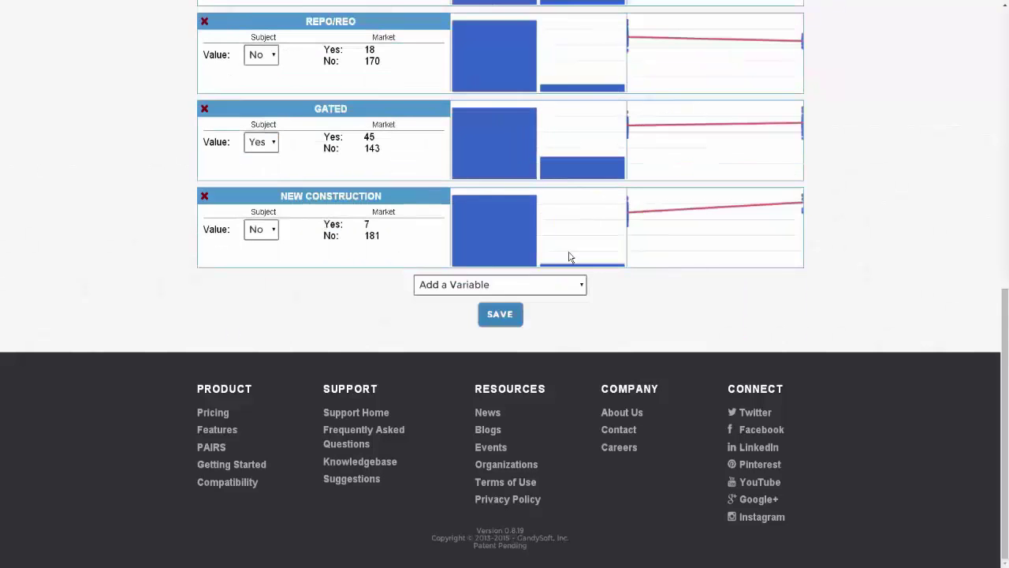
{"action": "scroll", "coordinate": [499, 321], "scroll_direction": "up", "scroll_amount": 10}
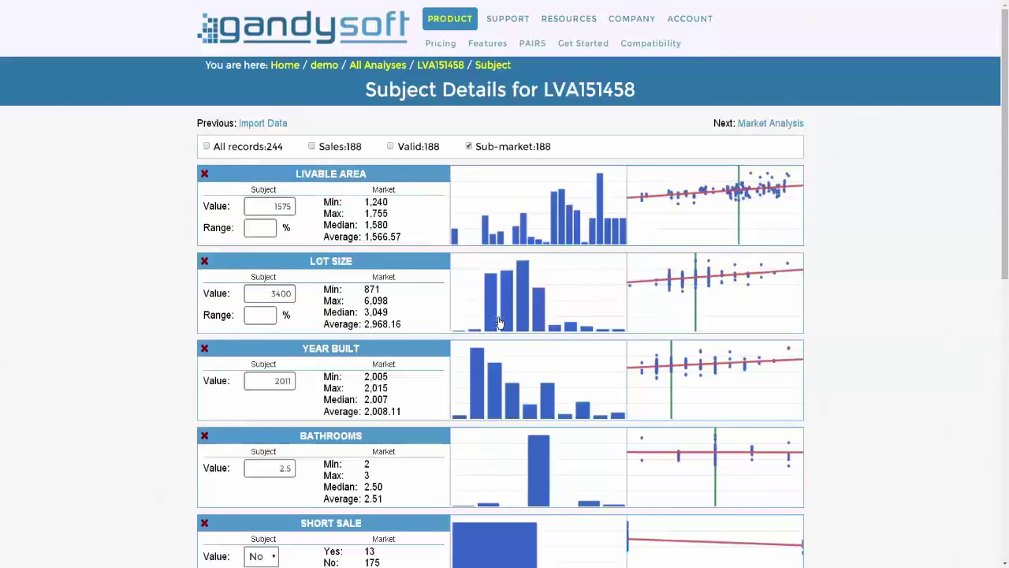